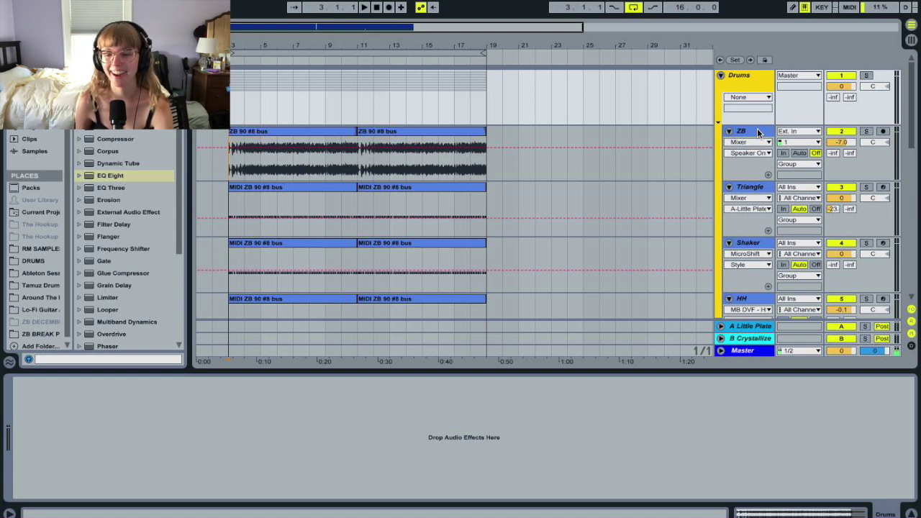
scroll(757, 133, "down", 3)
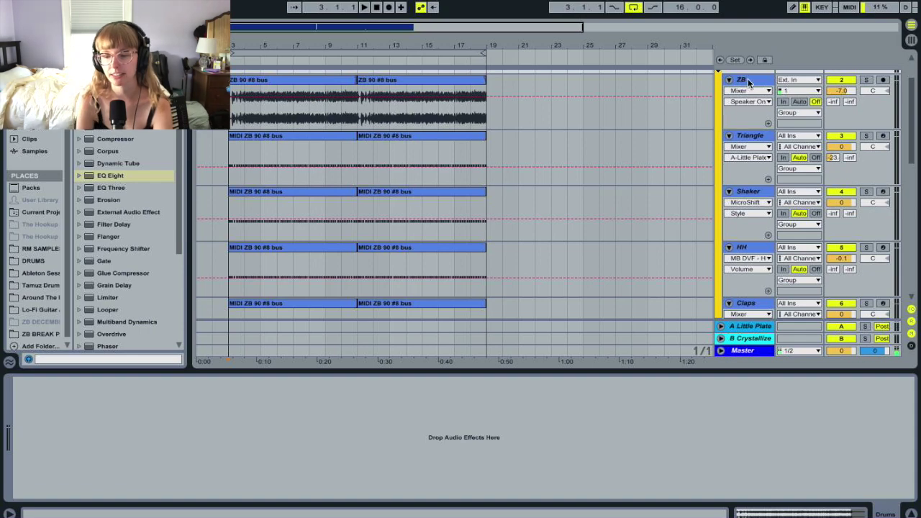
scroll(642, 263, "down", 3)
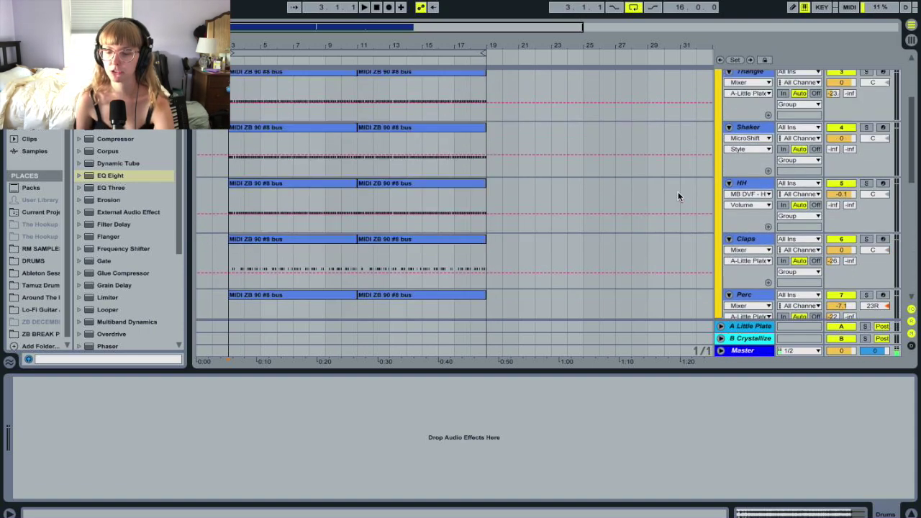
scroll(678, 191, "down", 15)
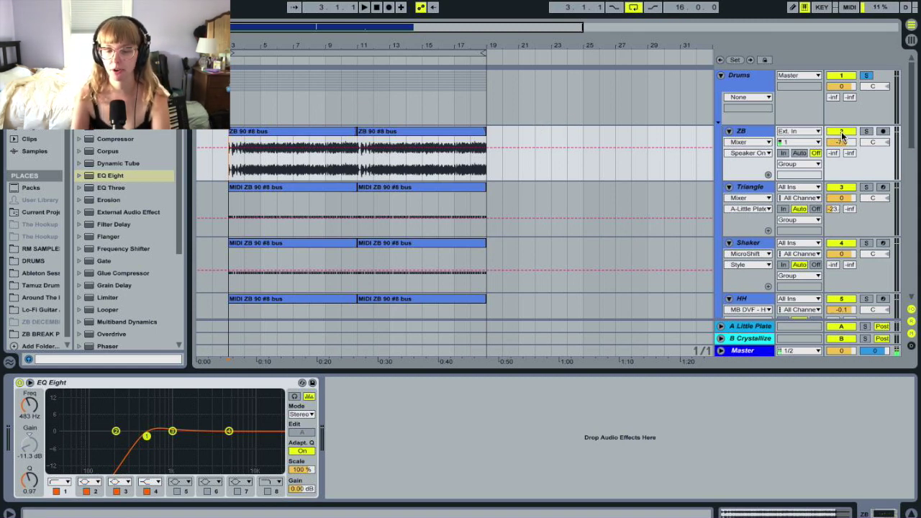
Step: Play the drum loop and mute, then unmute the ZB track to compare the drums with and without it
key("space")
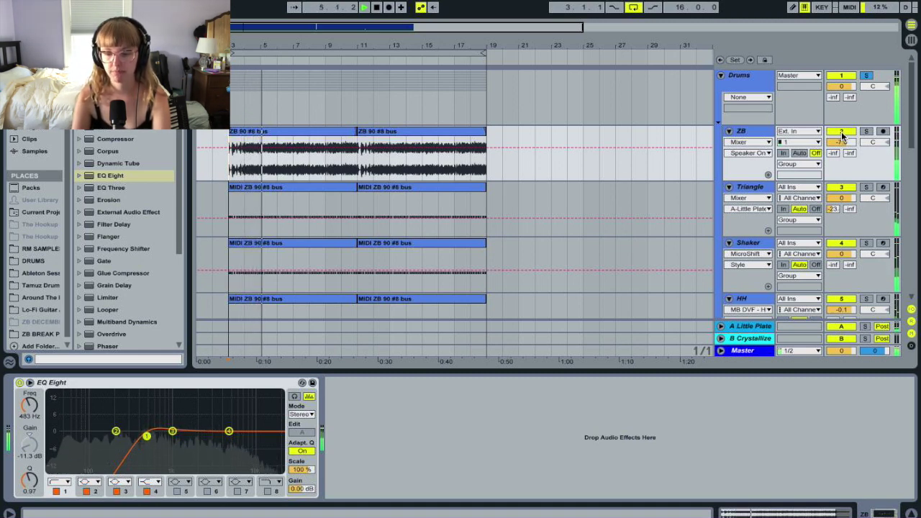
left_click(841, 131)
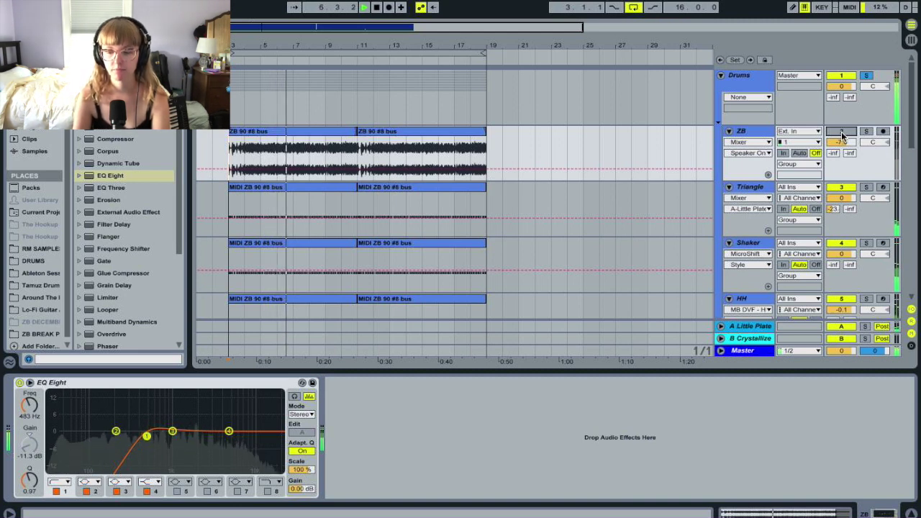
left_click(841, 131)
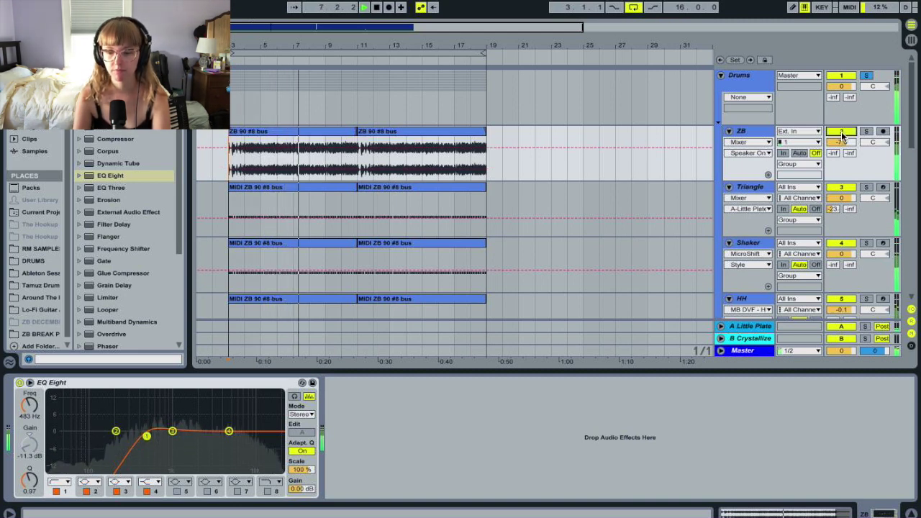
key("space")
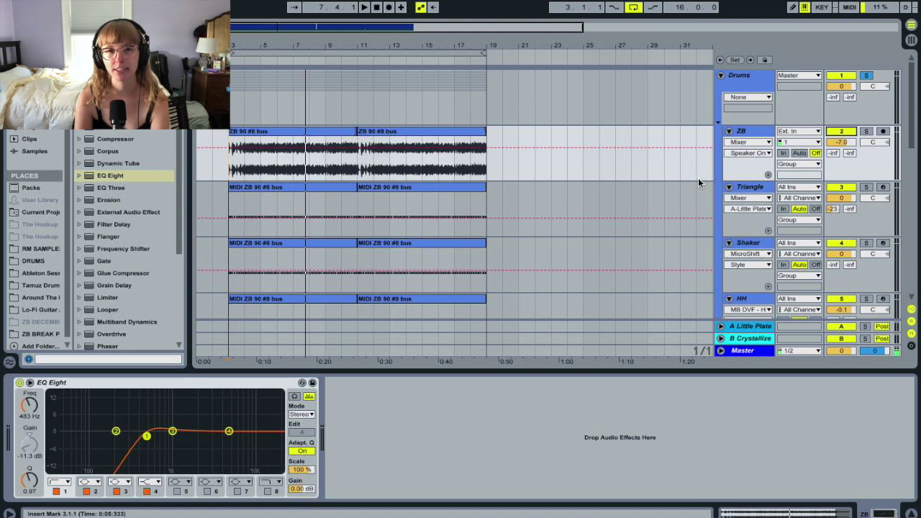
Step: Solo the Kick 1 track and turn its EQ Eight band 4 into a high-cut filter at about 1.90 kHz
scroll(737, 212, "down", 5)
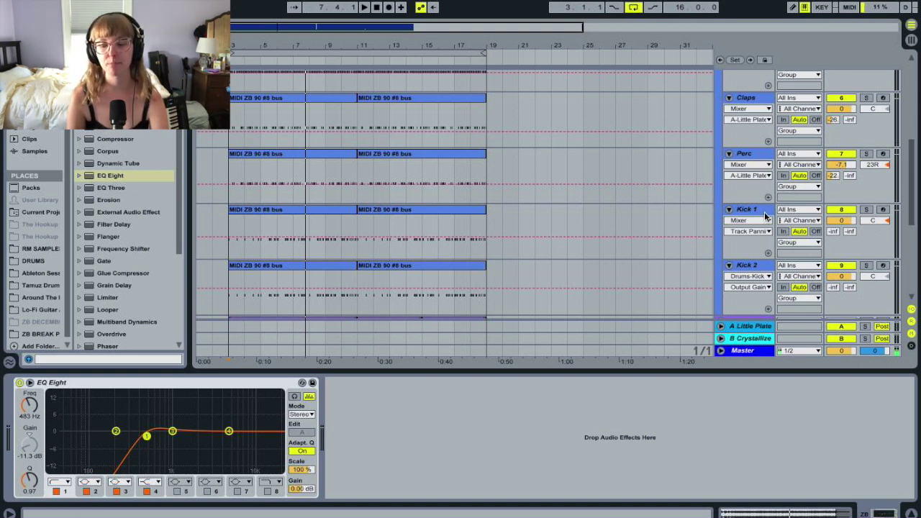
left_click(767, 214)
left_click(867, 209)
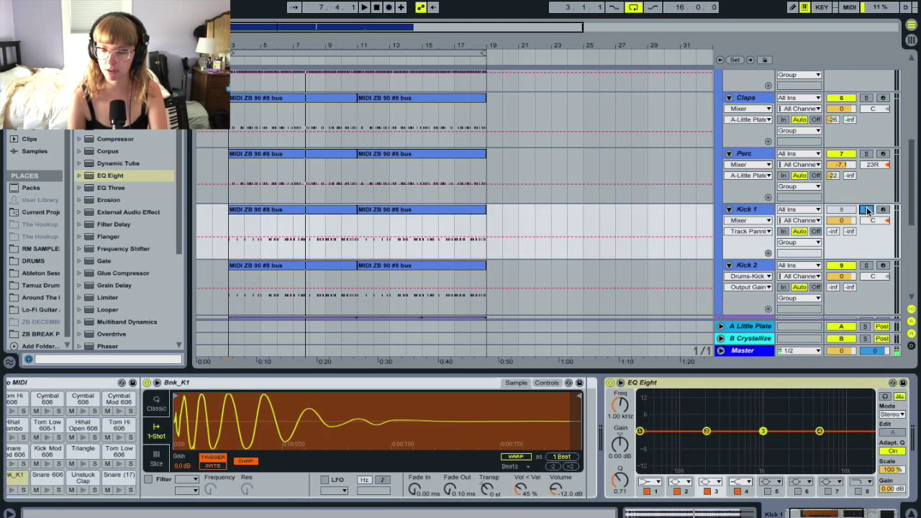
left_click(739, 482)
left_click(739, 455)
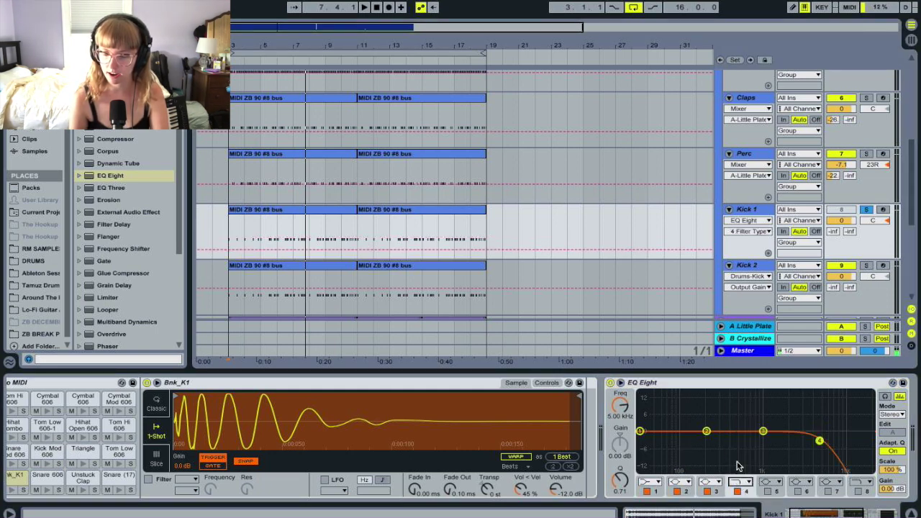
left_click_drag(796, 440, 795, 441)
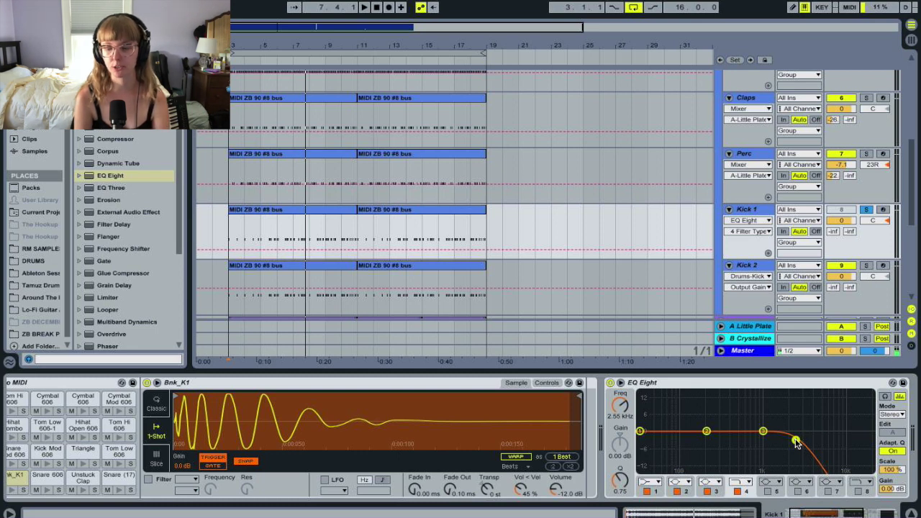
left_click_drag(796, 444, 786, 439)
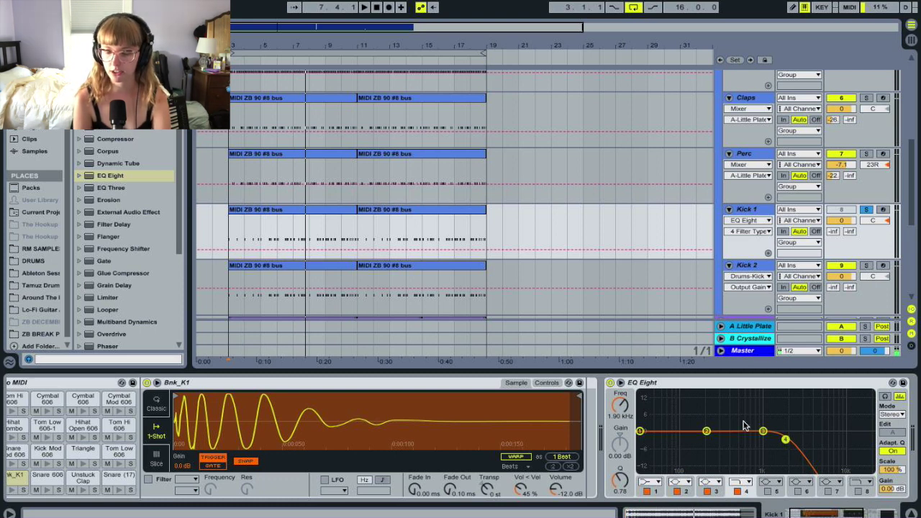
Step: Play the loop and take the Drums group out of solo to isolate Kick 1
key("space")
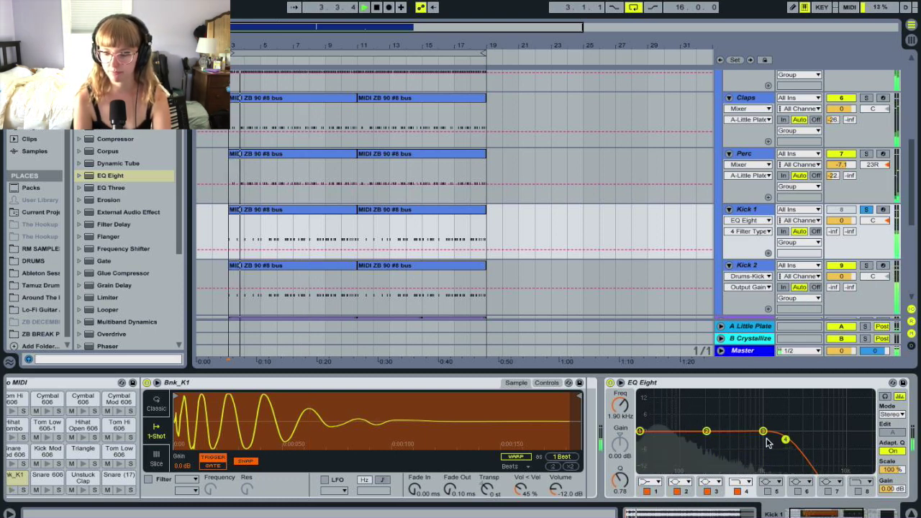
scroll(863, 227, "down", 5)
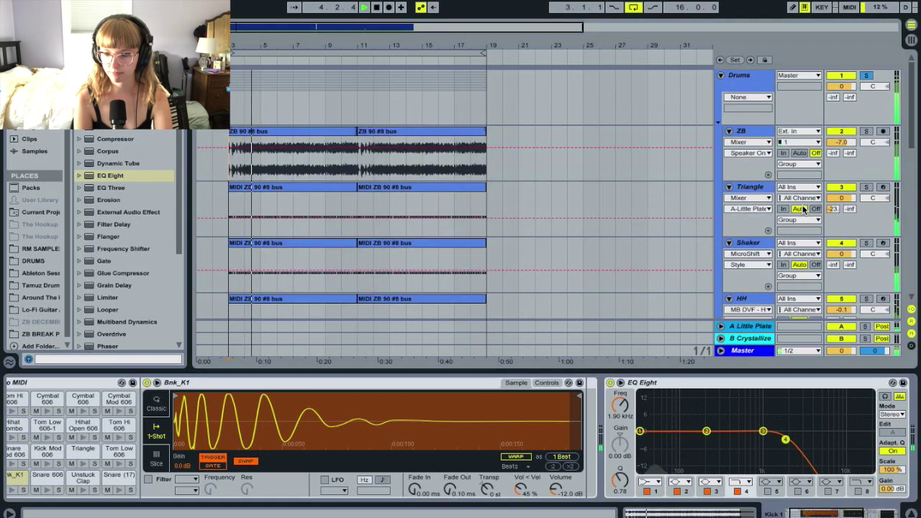
key("space")
scroll(863, 227, "up", 2)
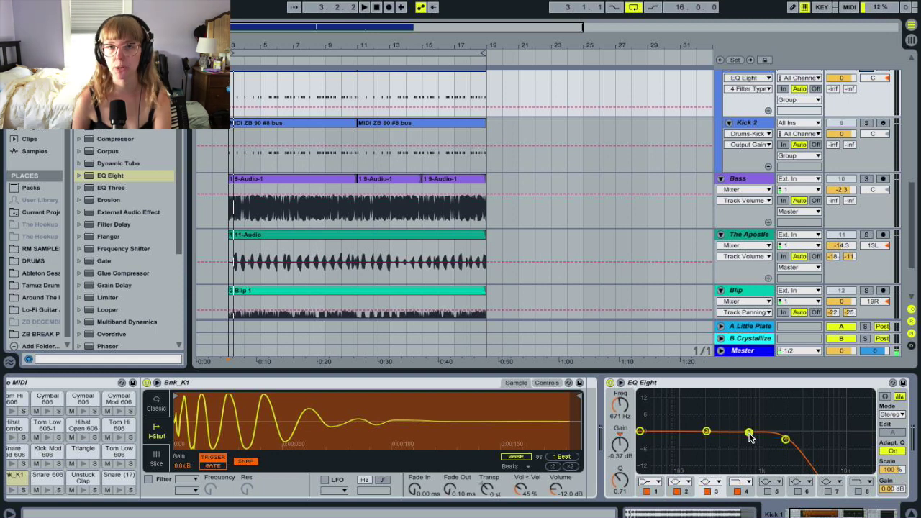
Step: Boost Kick 1's EQ Eight band 3 by about 3.84 dB at 457 Hz during playback
left_click_drag(749, 433, 672, 393)
left_click_drag(727, 400, 732, 399)
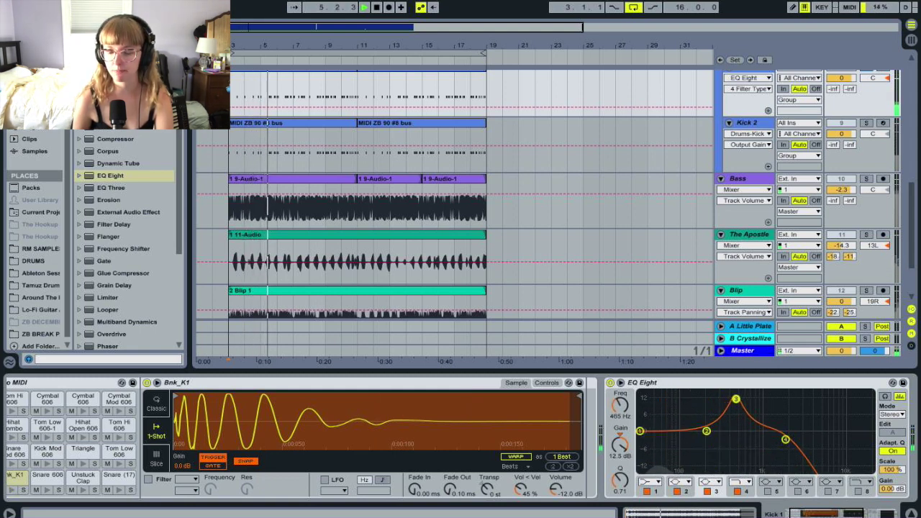
left_click_drag(735, 399, 735, 420)
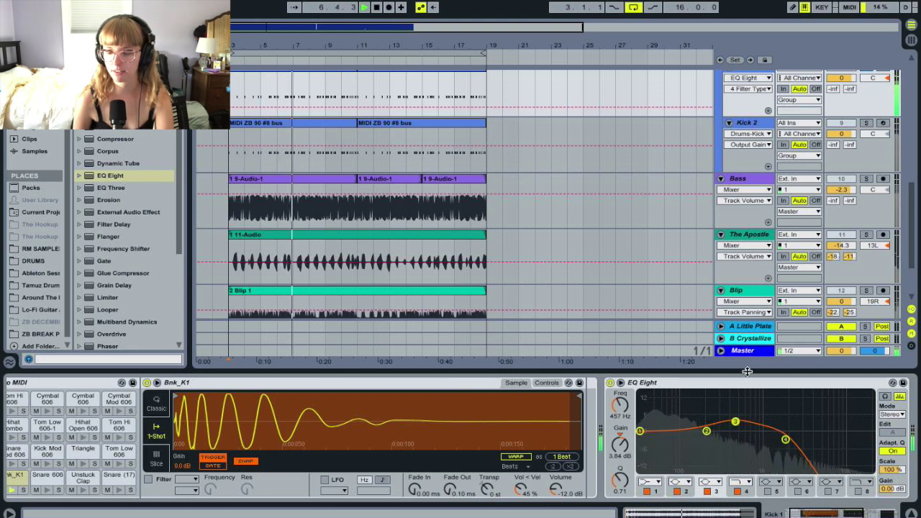
Step: Solo Kick 2 instead of Kick 1, play it, and turn its EQ Eight band 4 into a high-cut filter at about 1.04 kHz
scroll(850, 137, "up", 1)
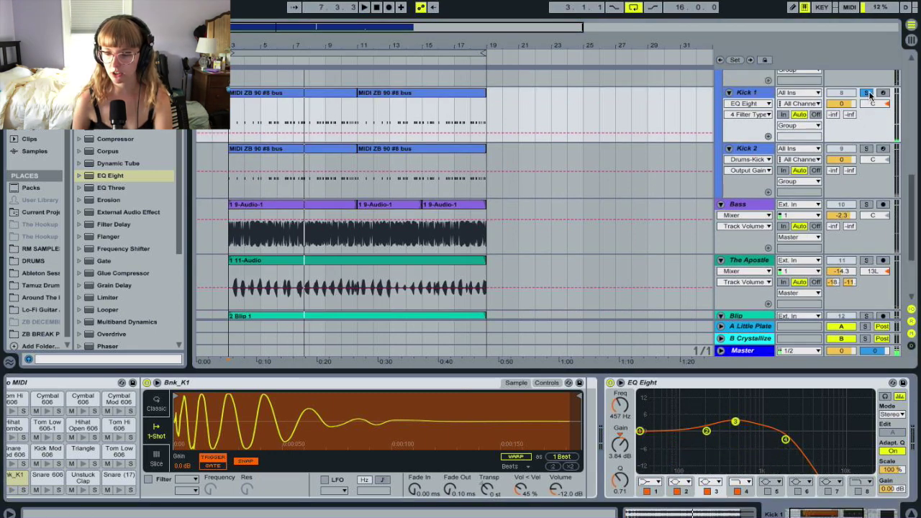
left_click(866, 148)
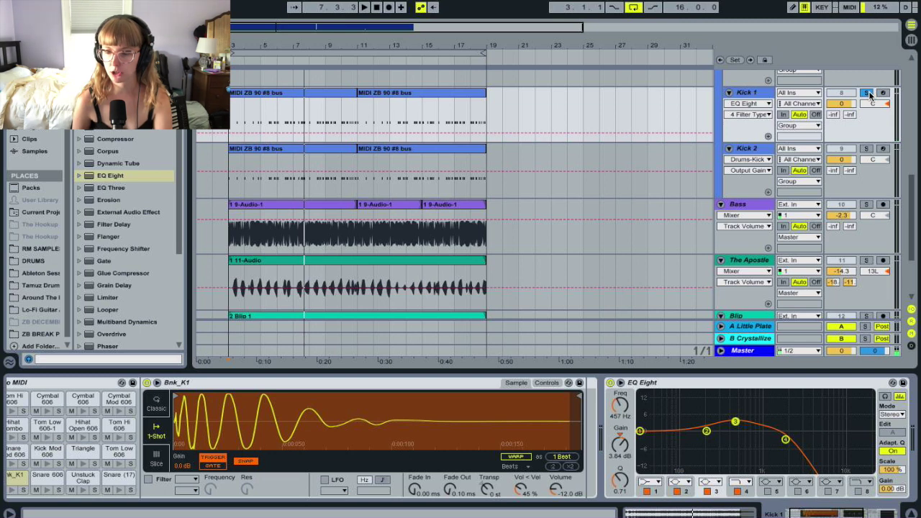
key("space")
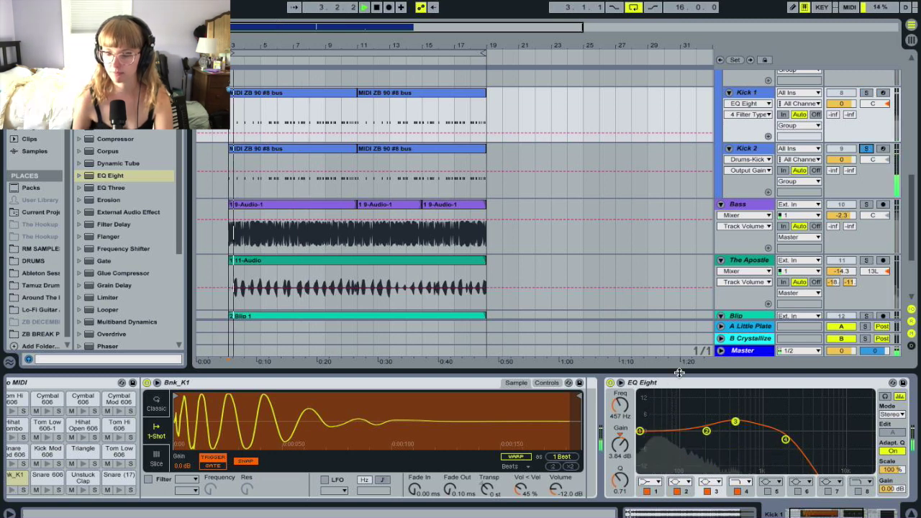
left_click(745, 149)
left_click(739, 481)
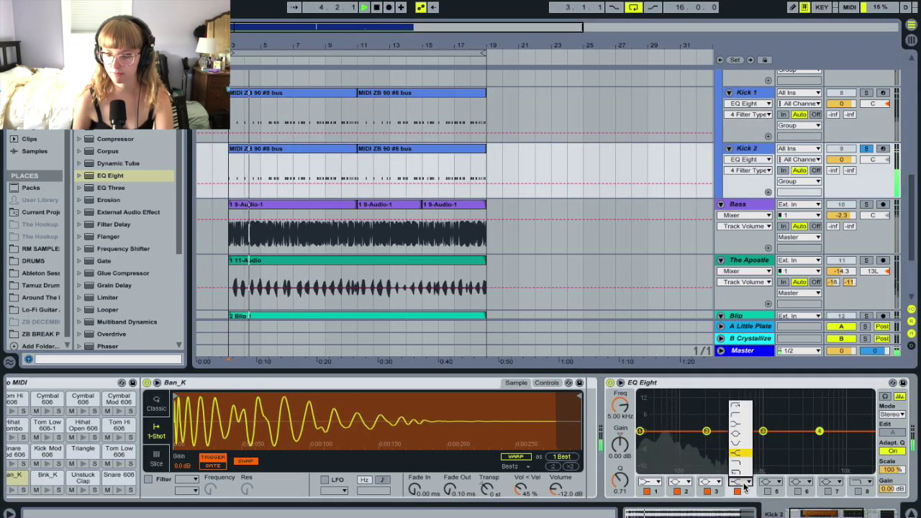
left_click(739, 474)
left_click_drag(818, 440, 763, 441)
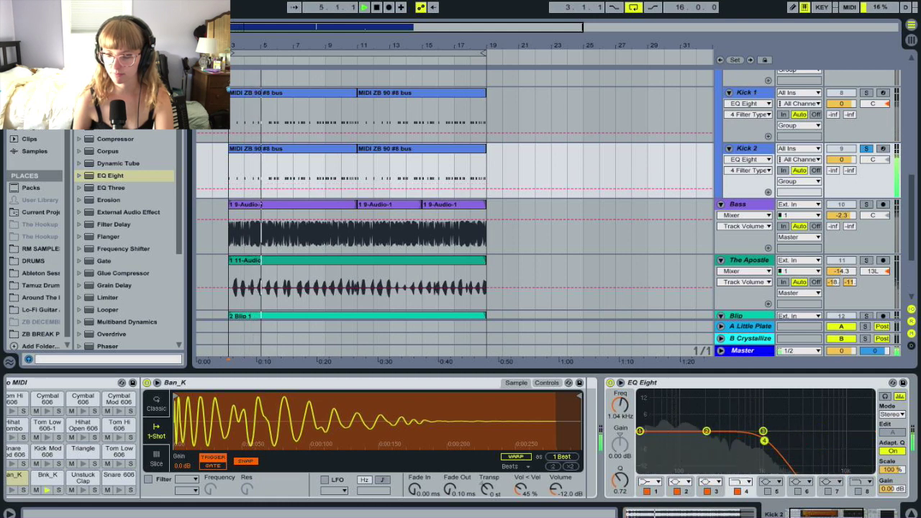
Step: Boost Kick 2's EQ Eight band 2 by about 3.60 dB at 132 Hz and solo Kick 1 alongside it
mouse_move(702, 436)
left_mouse_down()
mouse_move(672, 426)
mouse_move(691, 421)
left_mouse_up()
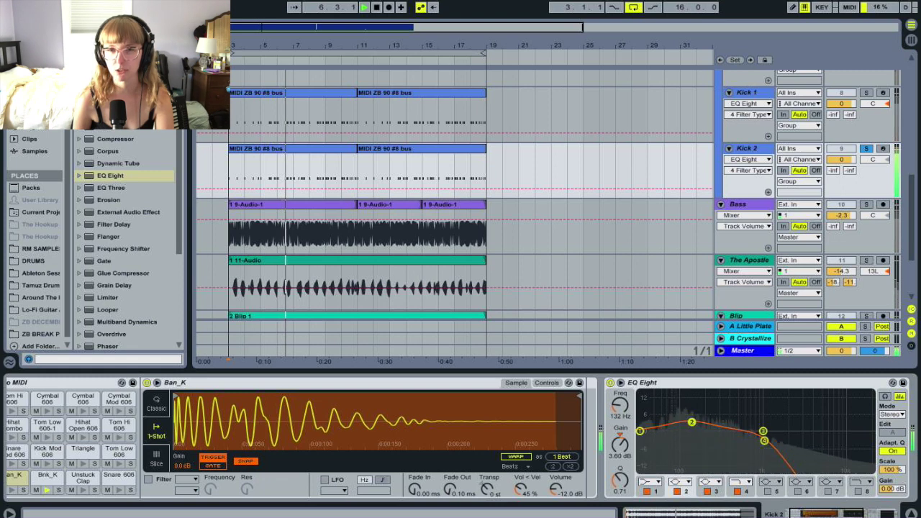
left_click(866, 93)
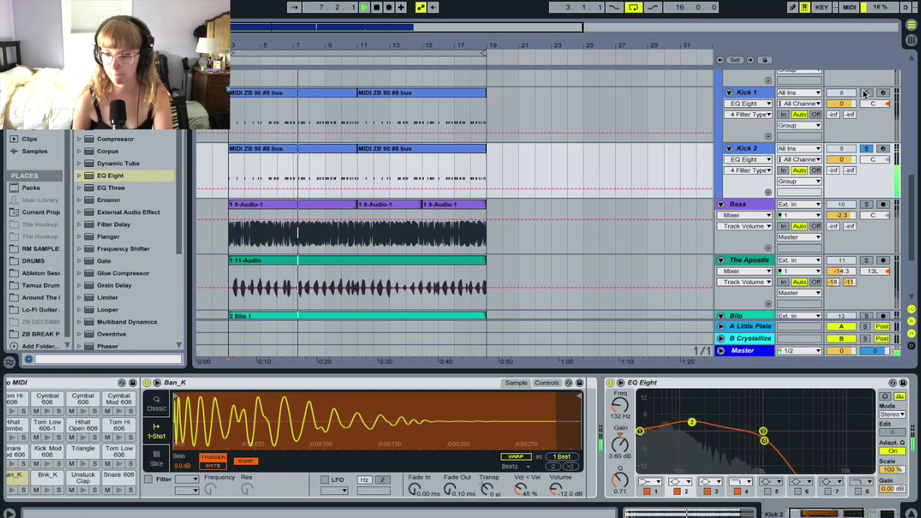
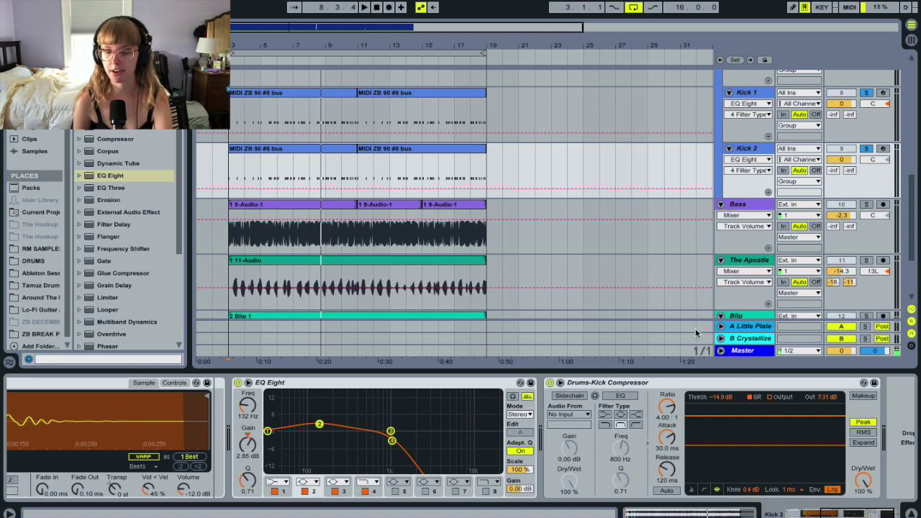
Step: Review the EQ Eight and Drums-Kick Compressor settings on the Kick 1 track
left_click(735, 86)
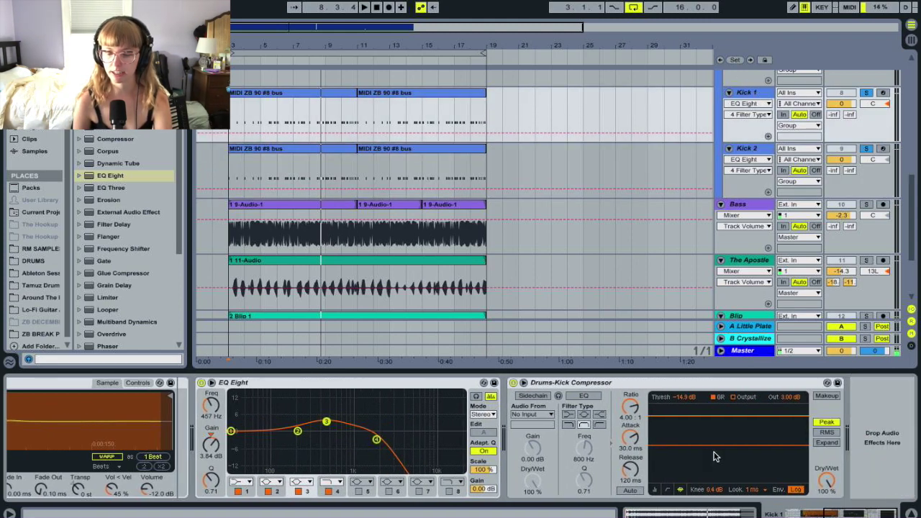
scroll(714, 456, "left", 3)
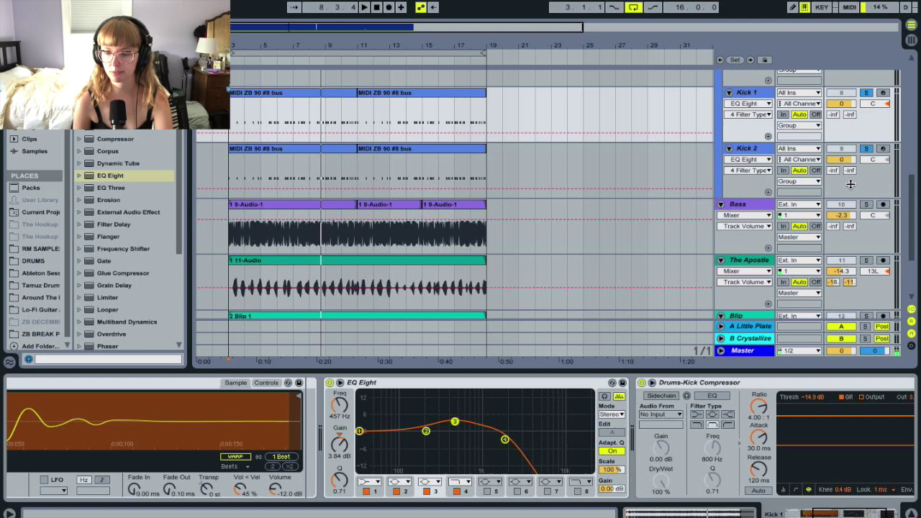
Step: Turn band 1 of the Bass track's EQ Eight into a low-cut filter at about 67 Hz
scroll(866, 100, "up", 5)
scroll(867, 94, "down", 8)
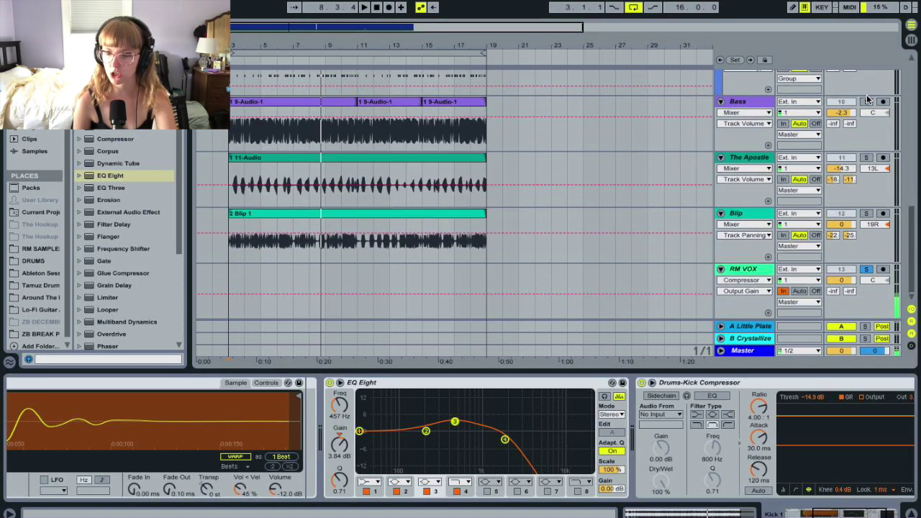
left_click(728, 101)
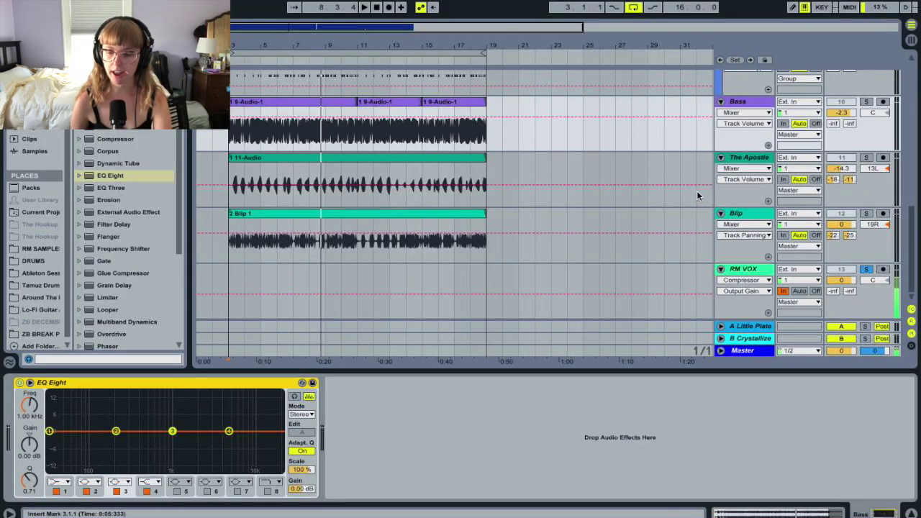
left_click(59, 482)
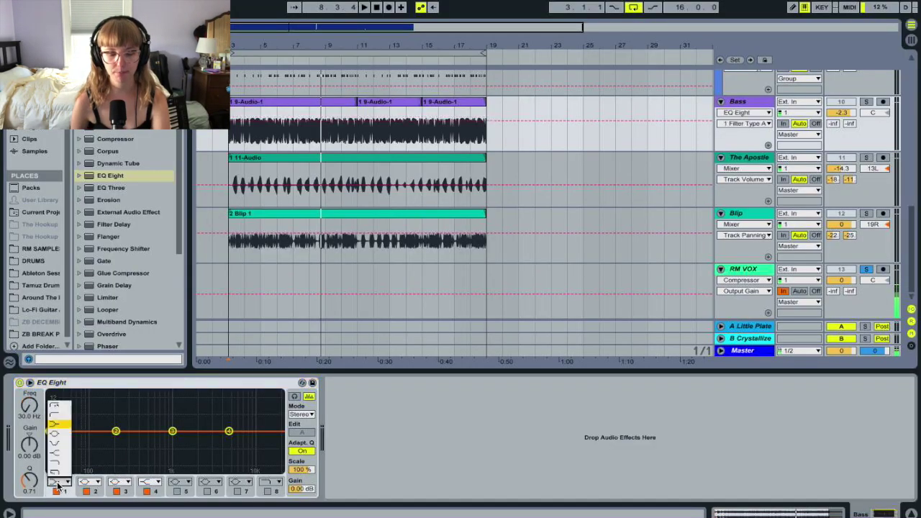
left_click(57, 416)
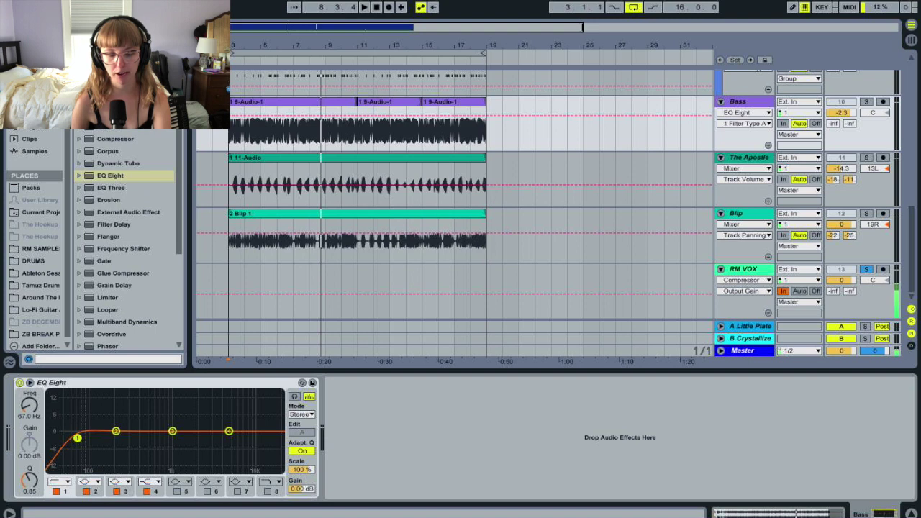
Step: Solo and play Bass, setting EQ Eight band 1 to 93.2 Hz, band 2 to 187 Hz and slightly boosting band 3 at 1.87 kHz
left_click(869, 104)
key("space")
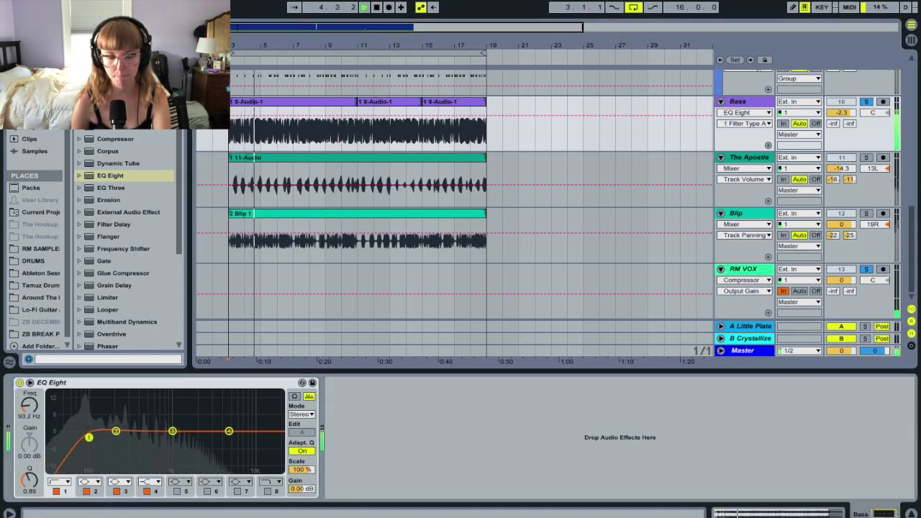
mouse_move(117, 432)
left_mouse_down()
mouse_move(118, 425)
mouse_move(94, 433)
mouse_move(114, 436)
left_mouse_up()
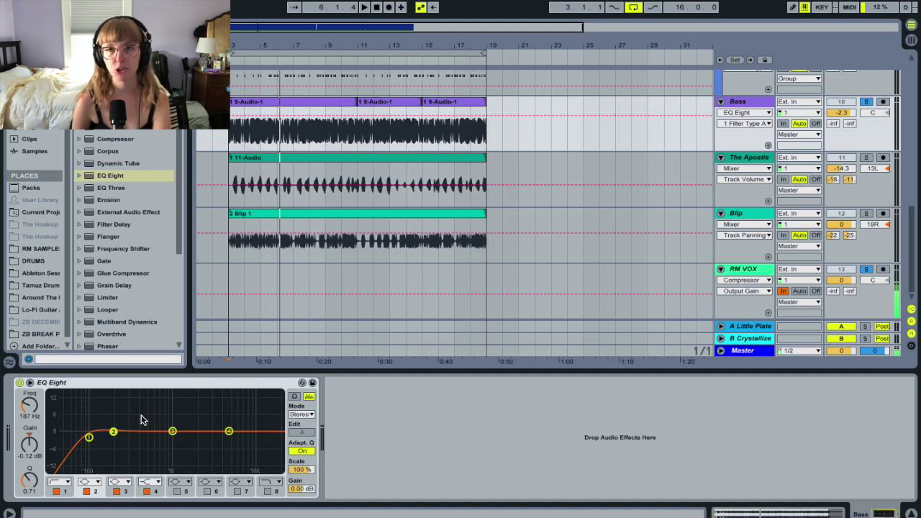
key("space")
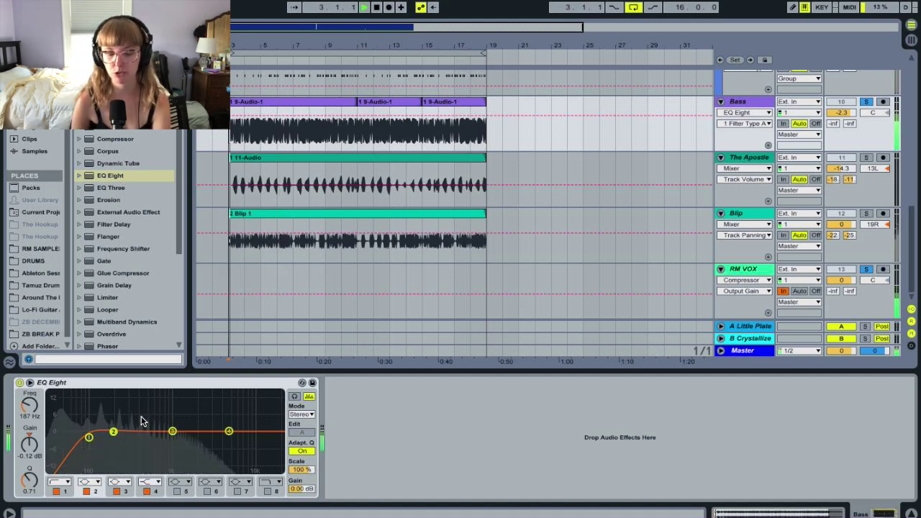
left_click_drag(173, 432, 193, 428)
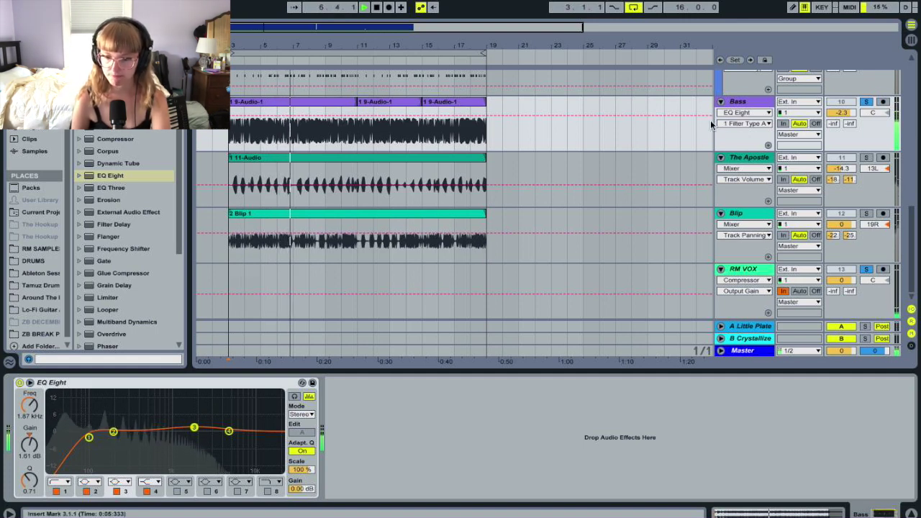
Step: Stop playback and review the mixer levels of the drum tracks, Bass, The Apostle and Blip
key("space")
left_click(736, 196)
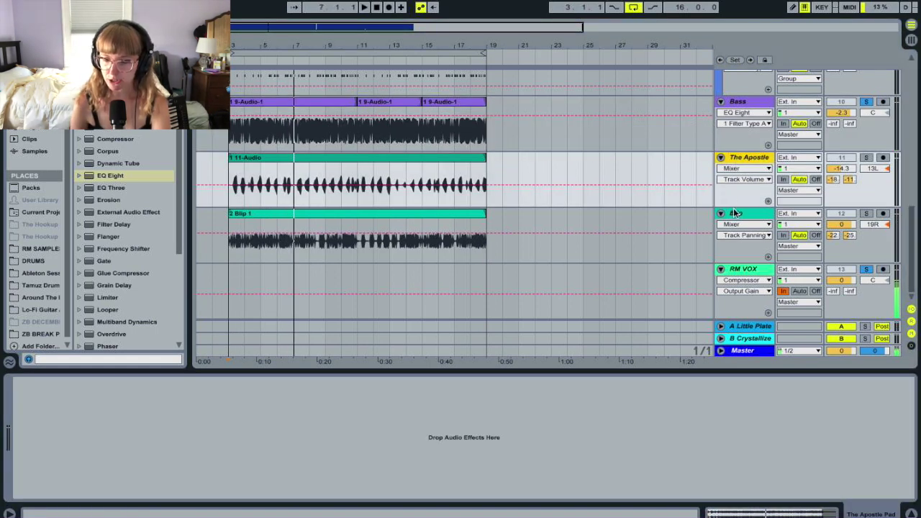
left_click(734, 212)
scroll(734, 157, "up", 10)
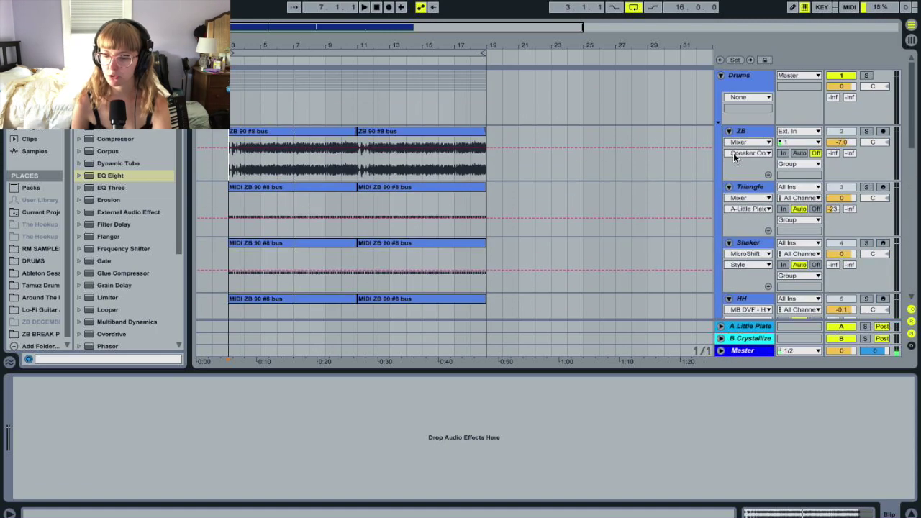
scroll(734, 157, "down", 10)
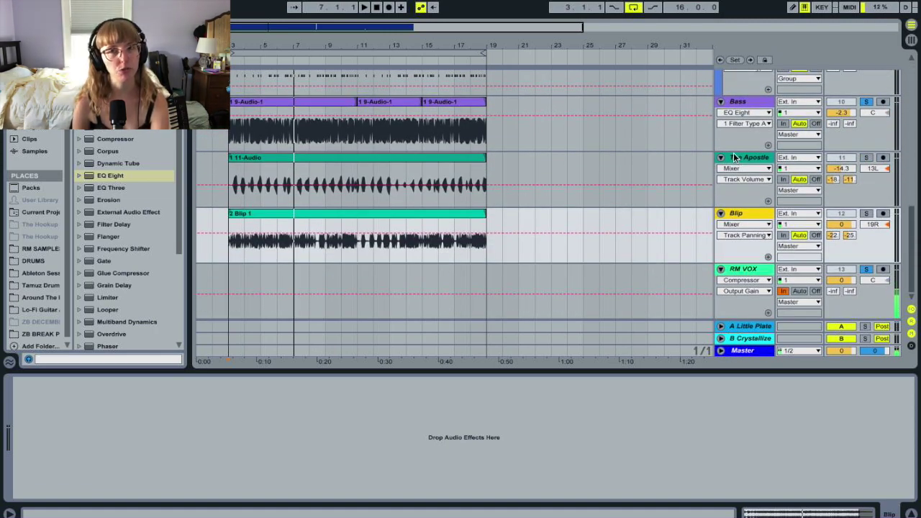
scroll(838, 140, "up", 10)
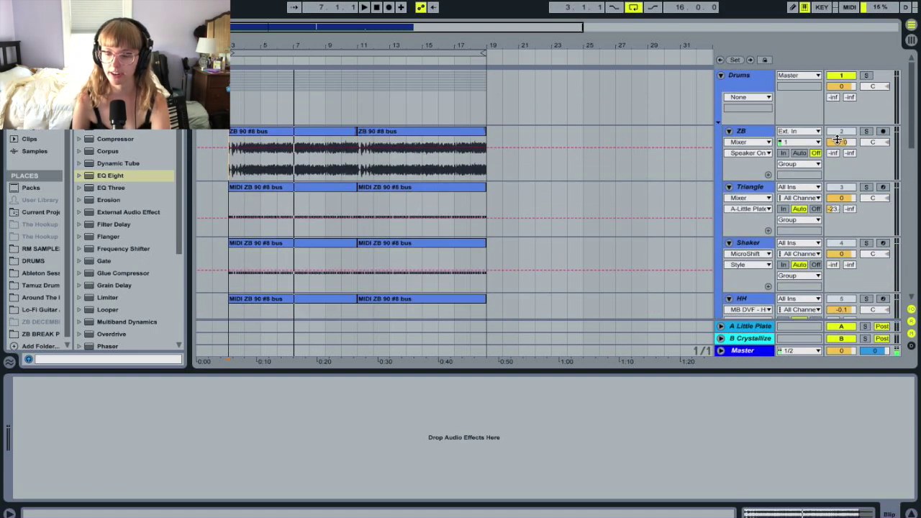
left_click_drag(838, 140, 844, 147)
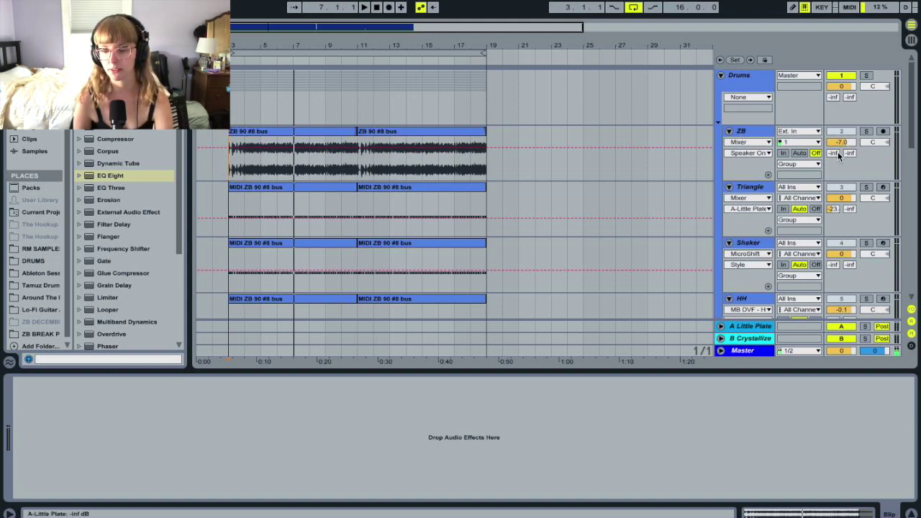
scroll(839, 145, "down", 5)
scroll(838, 154, "down", 3)
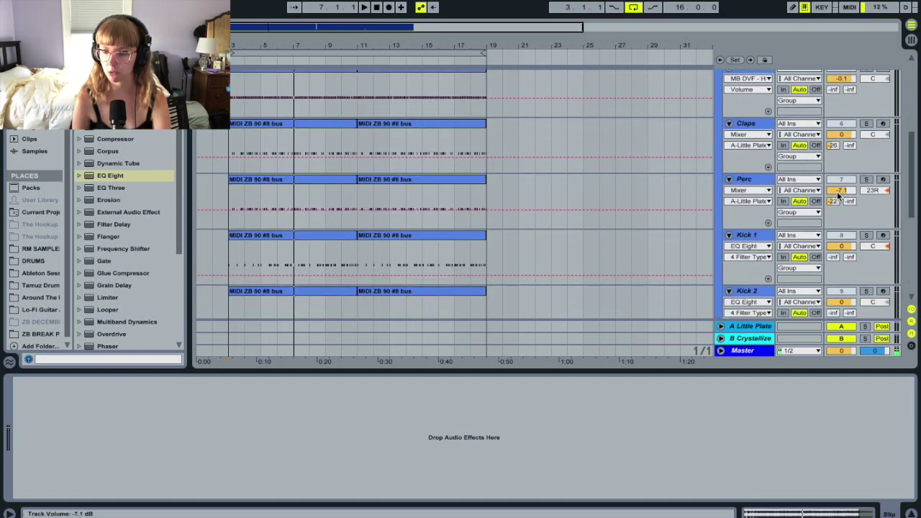
scroll(838, 196, "down", 1)
scroll(838, 196, "up", 5)
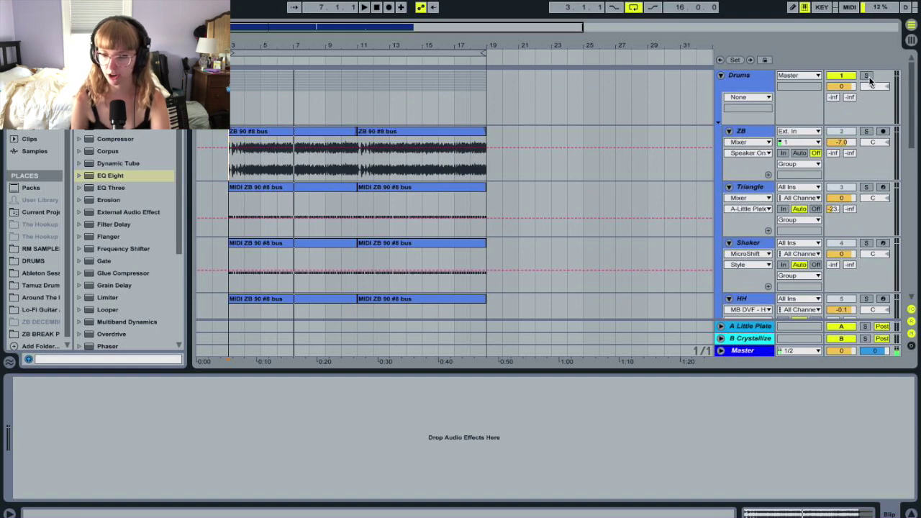
Step: Unsolo Bass and play back all the tracks of the Drums group together
scroll(857, 144, "down", 8)
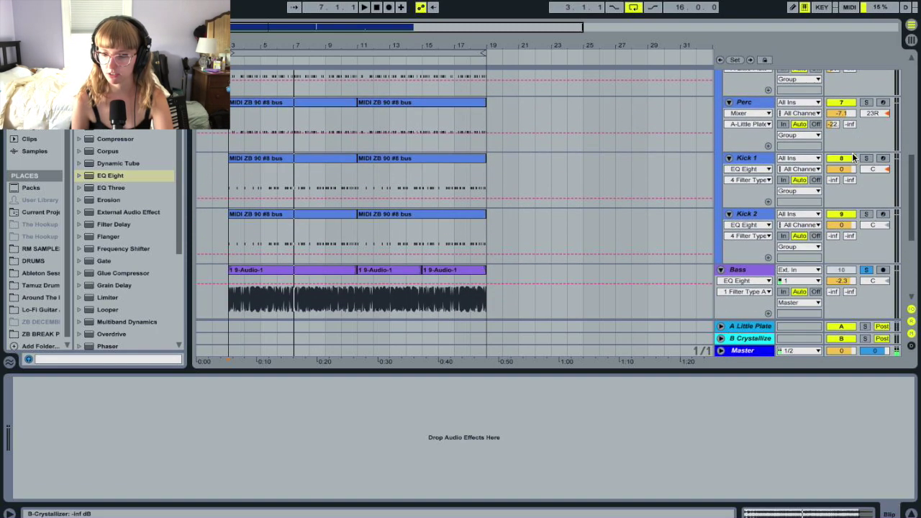
key("space")
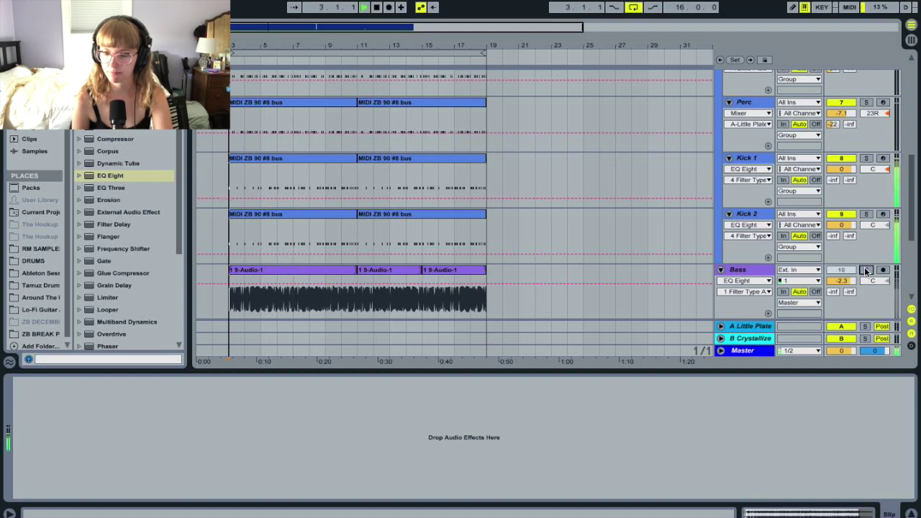
scroll(579, 176, "up", 10)
scroll(580, 176, "up", 4)
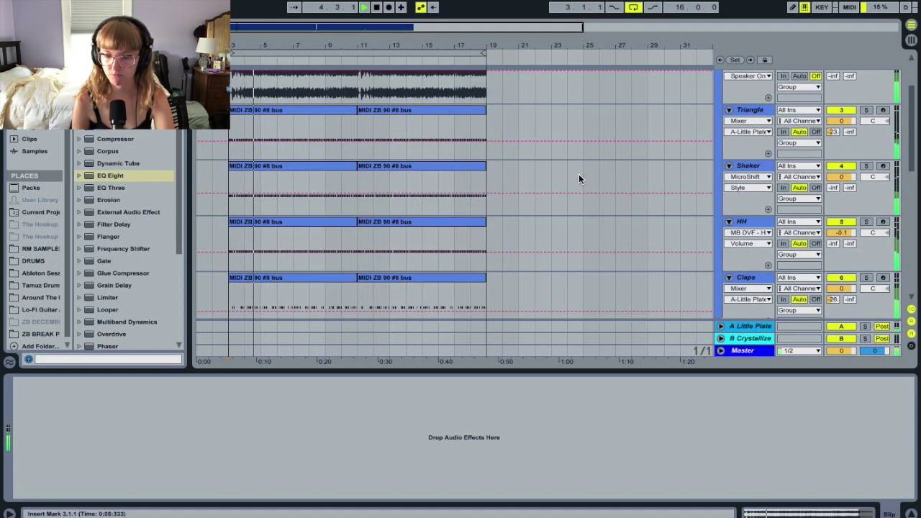
scroll(578, 179, "down", 2)
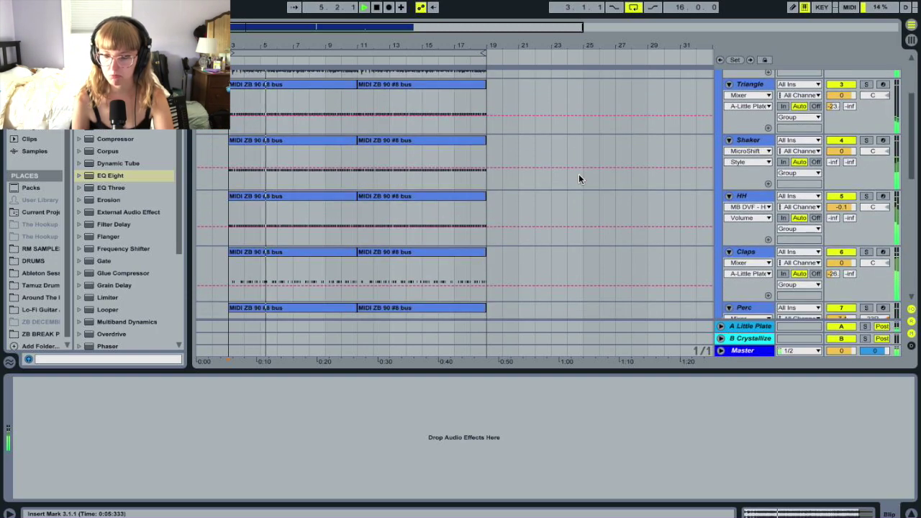
scroll(580, 176, "up", 3)
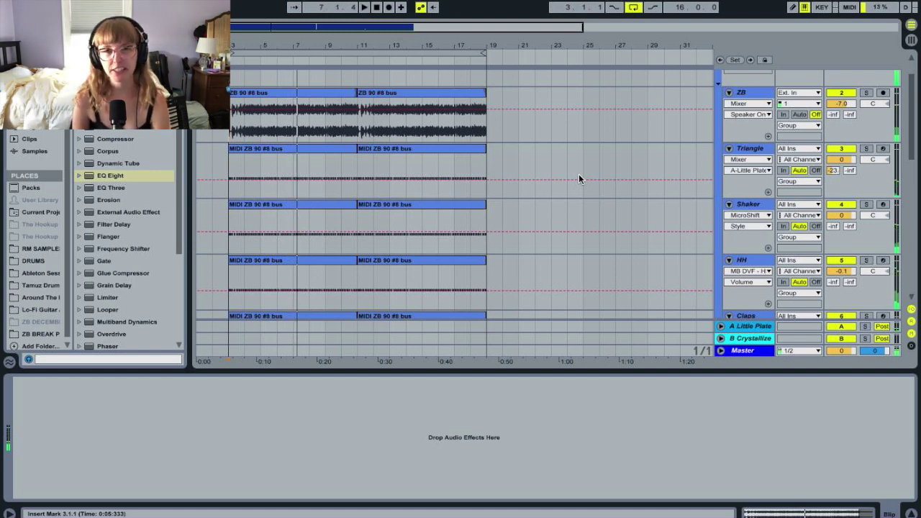
Step: Inspect the Little Plate reverb on return A and the Crystallizer on return B
left_click(751, 325)
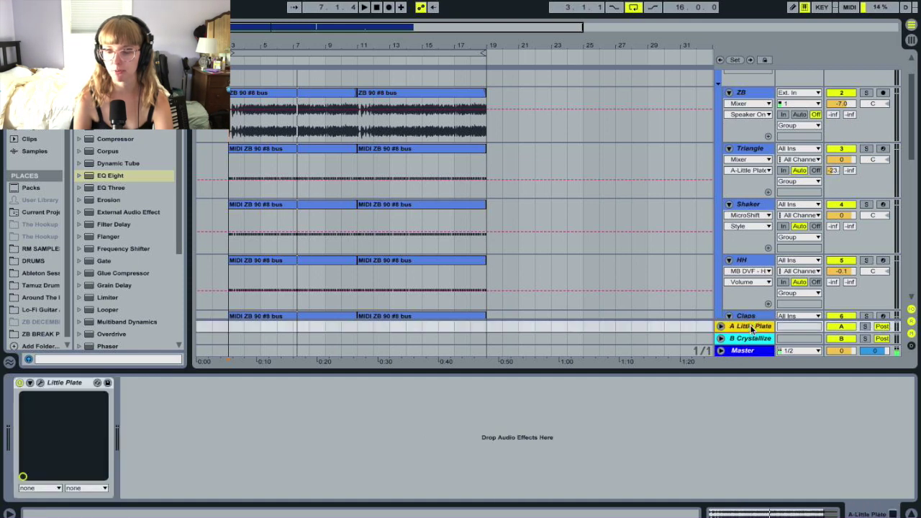
left_click(41, 382)
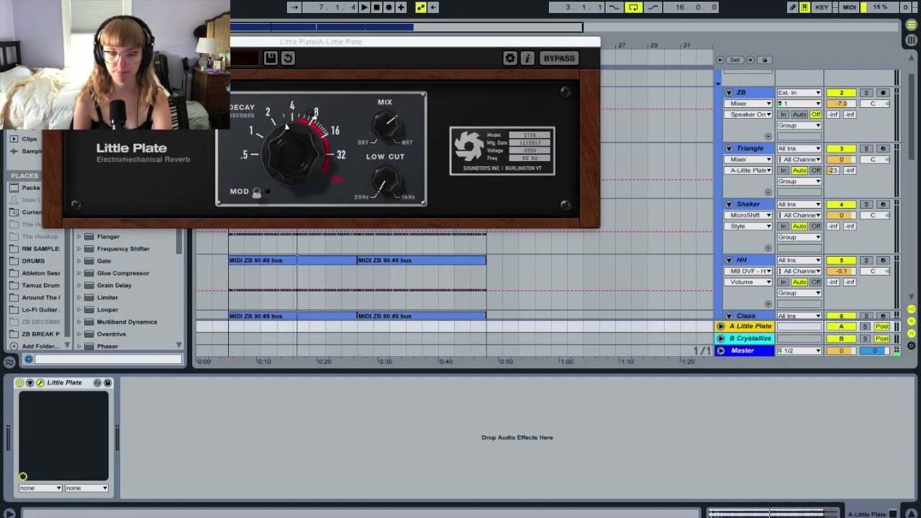
key("ctrl+alt+p")
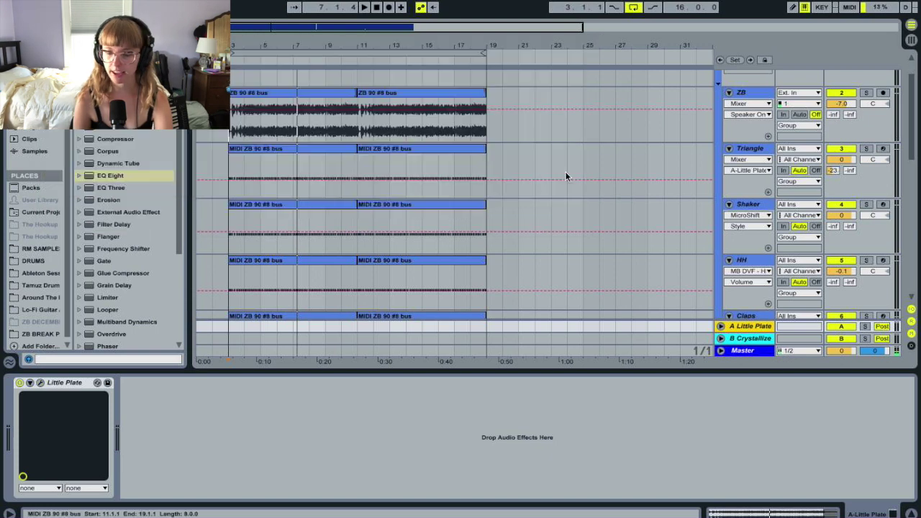
left_click(750, 338)
left_click(41, 383)
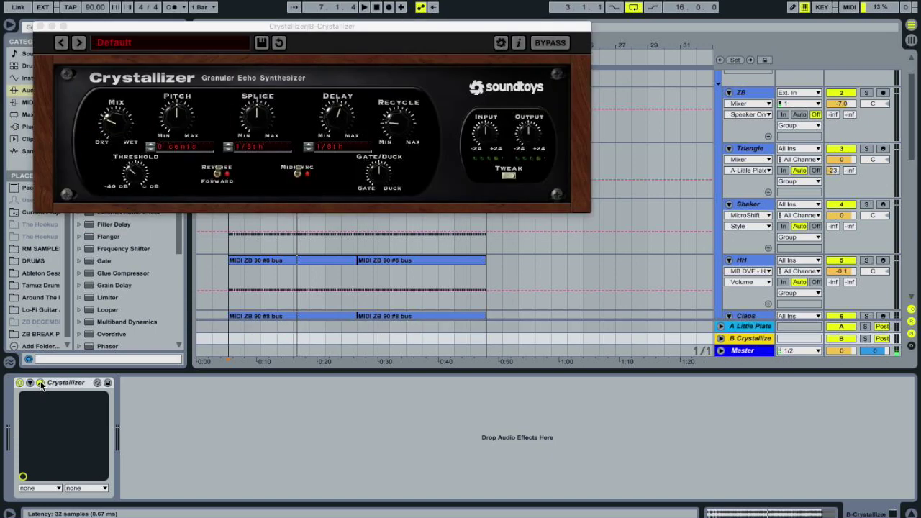
left_click(40, 27)
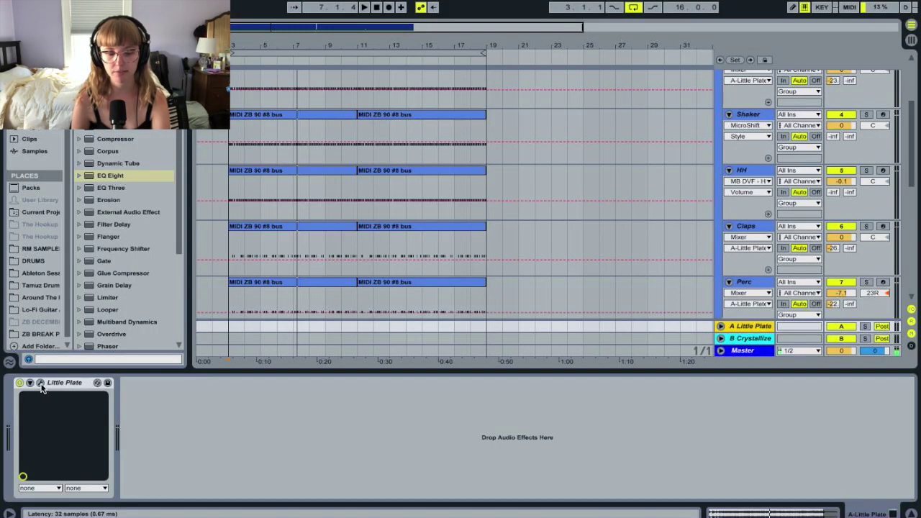
Step: Raise the Low Cut of return A's Little Plate reverb to about the middle of its range
left_click(97, 382)
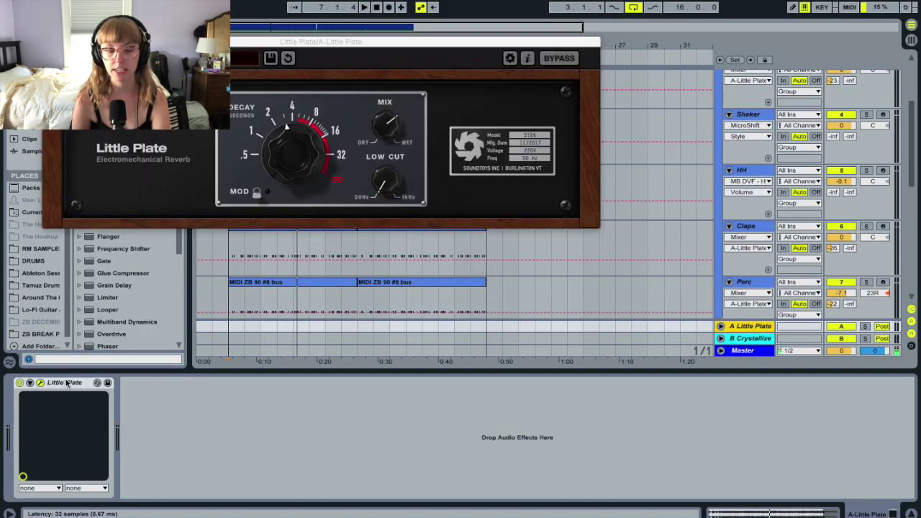
left_click(393, 186)
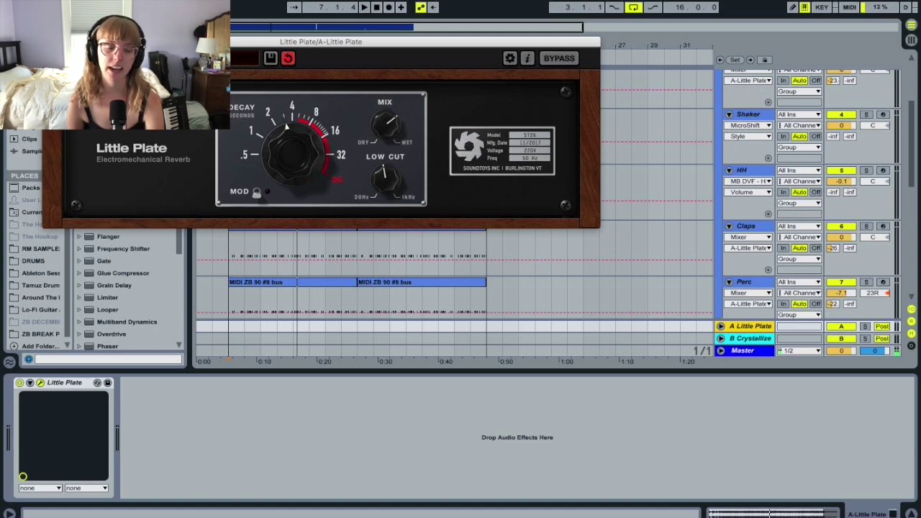
Step: Review the volume, panning and send settings of The Apostle and Blip tracks
scroll(748, 216, "down", 5)
left_click(748, 225)
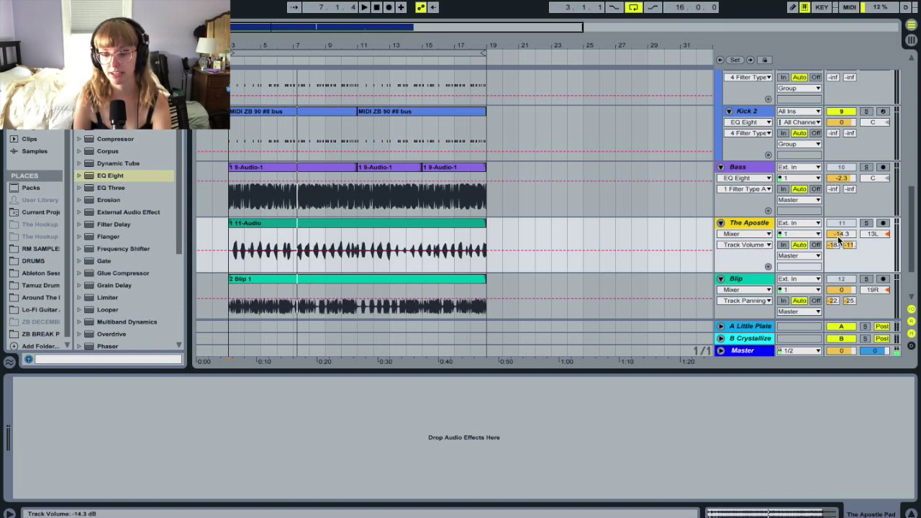
left_click(752, 282)
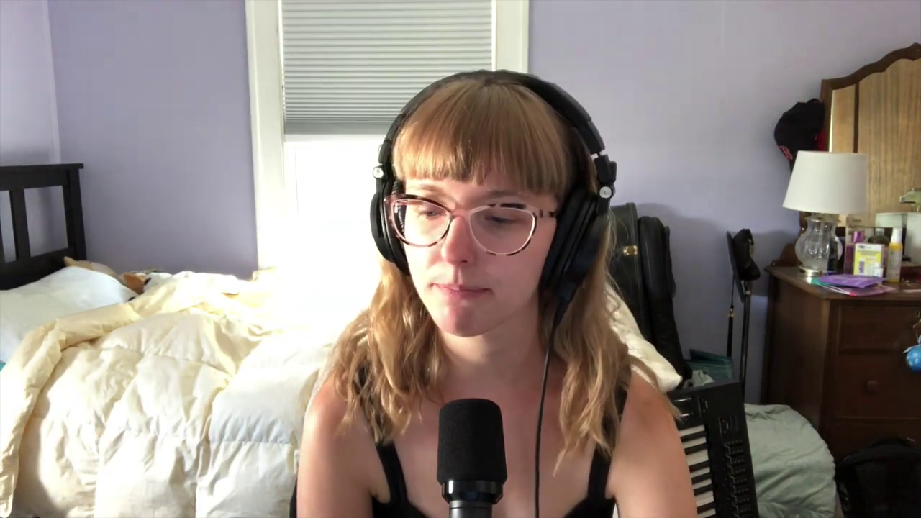
Step: Play the drums while panning the Triangle track to 21L and the Shaker track to 15R
scroll(865, 265, "down", 5)
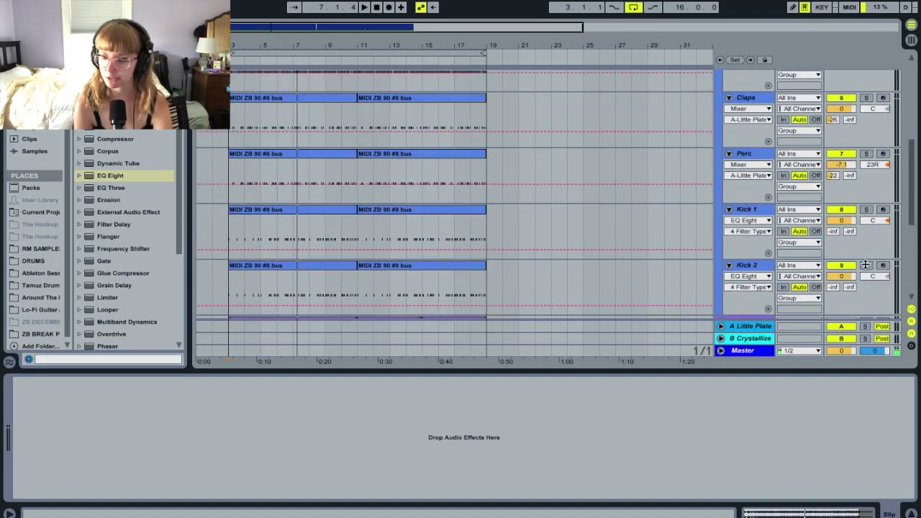
scroll(865, 265, "up", 5)
key("space")
scroll(891, 266, "down", 3)
left_click_drag(873, 159, 876, 164)
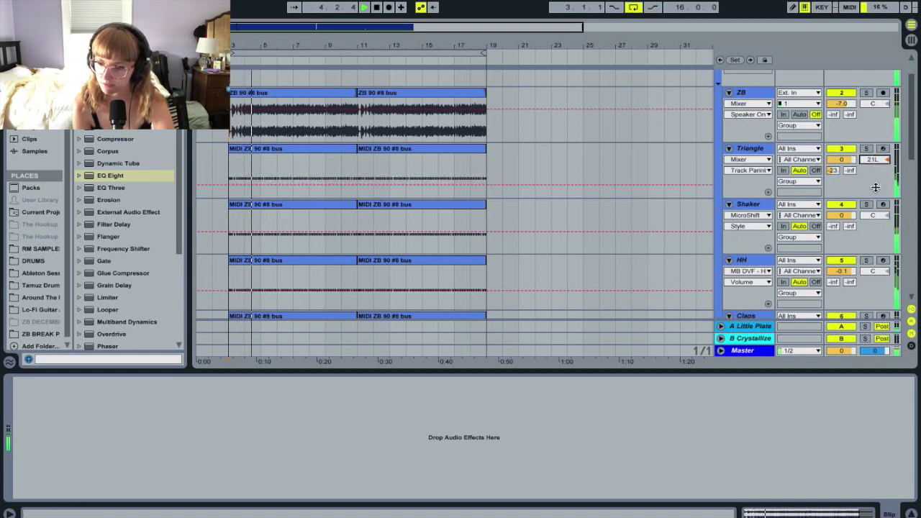
left_click_drag(873, 217, 872, 212)
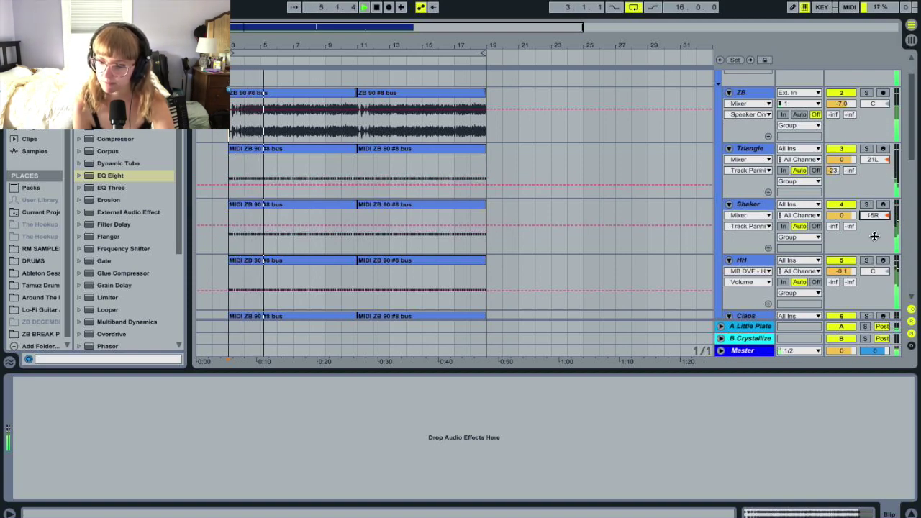
Step: Pan the Claps track to 15R and listen to the drums with the new panning
scroll(873, 236, "down", 5)
left_click_drag(877, 229, 877, 223)
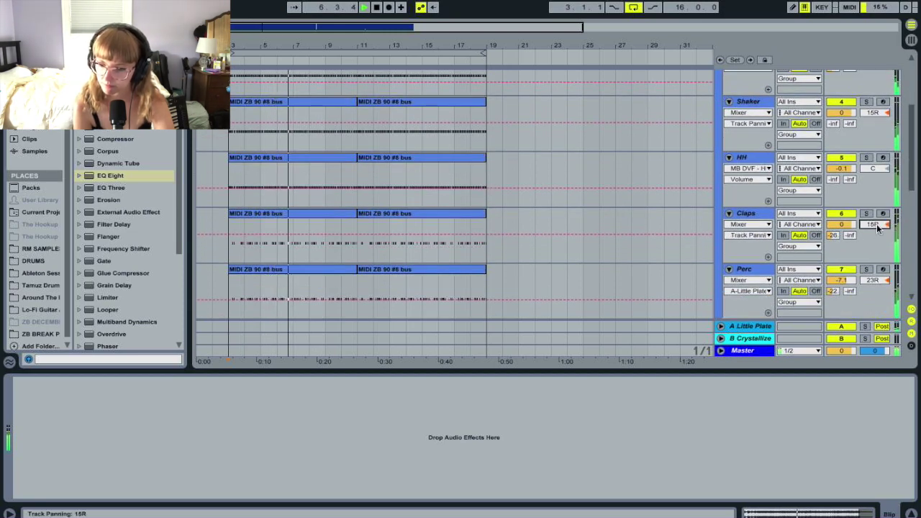
scroll(873, 237, "down", 5)
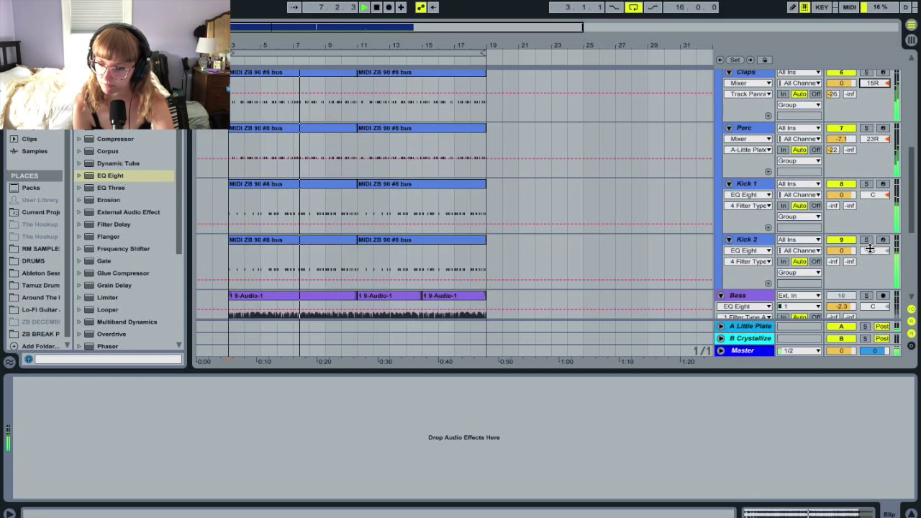
scroll(870, 248, "up", 4)
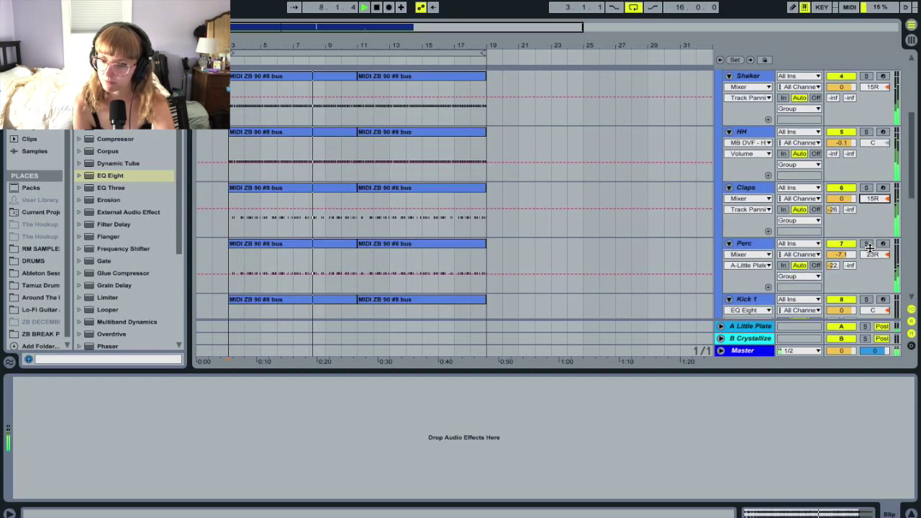
Step: Stop playback and review the panning from HH through the kicks, Bass, The Apostle and Blip
scroll(825, 208, "down", 8)
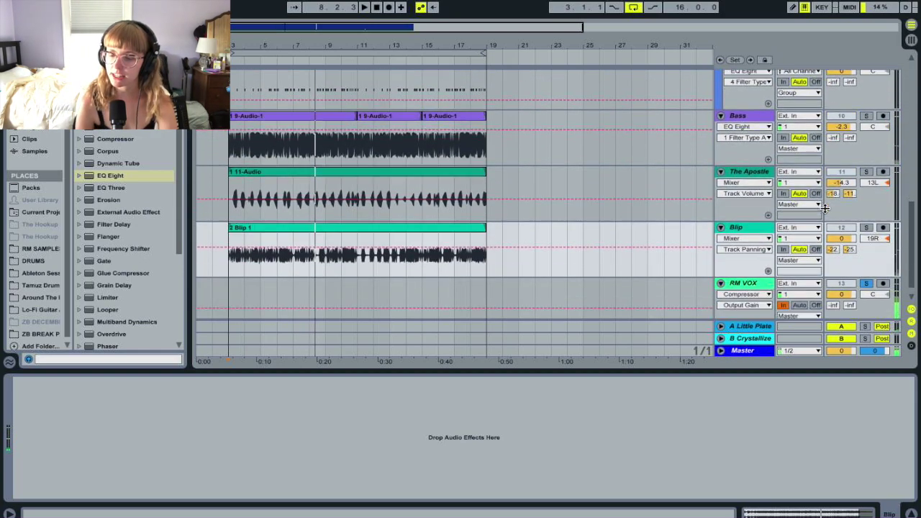
scroll(825, 208, "up", 3)
scroll(825, 207, "up", 4)
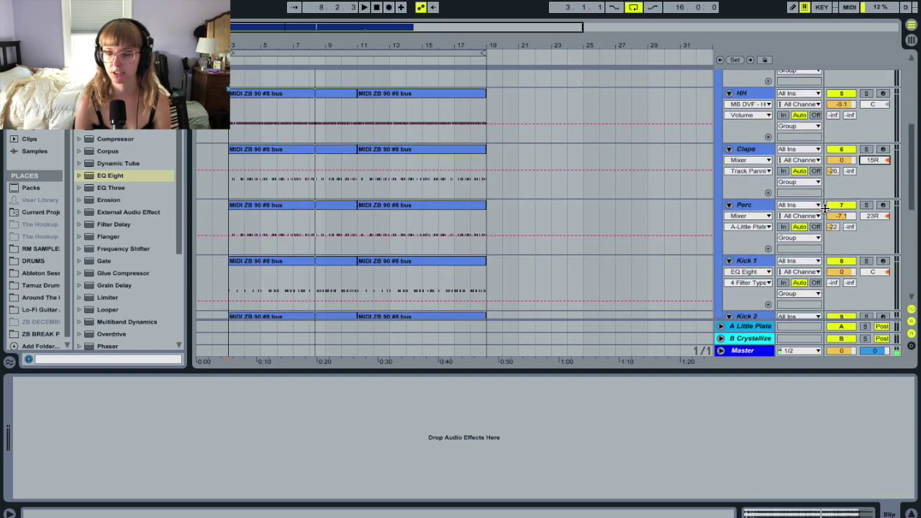
scroll(825, 207, "down", 6)
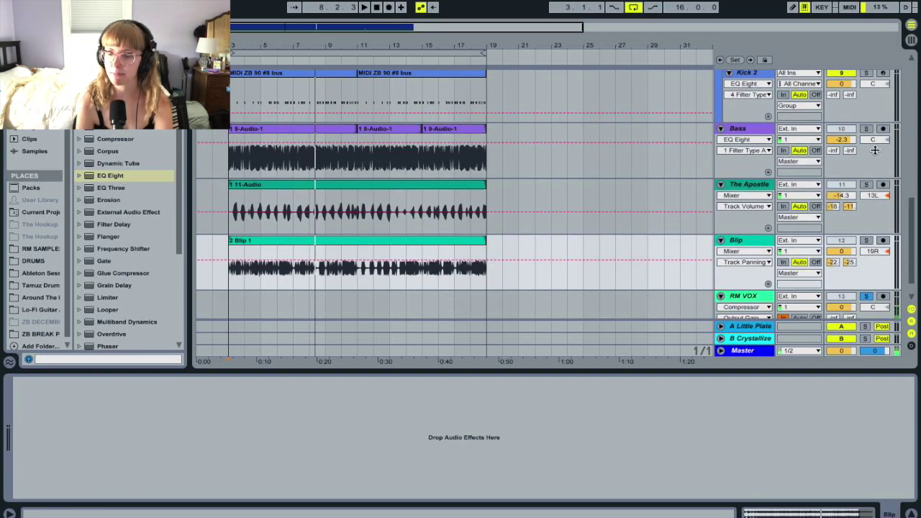